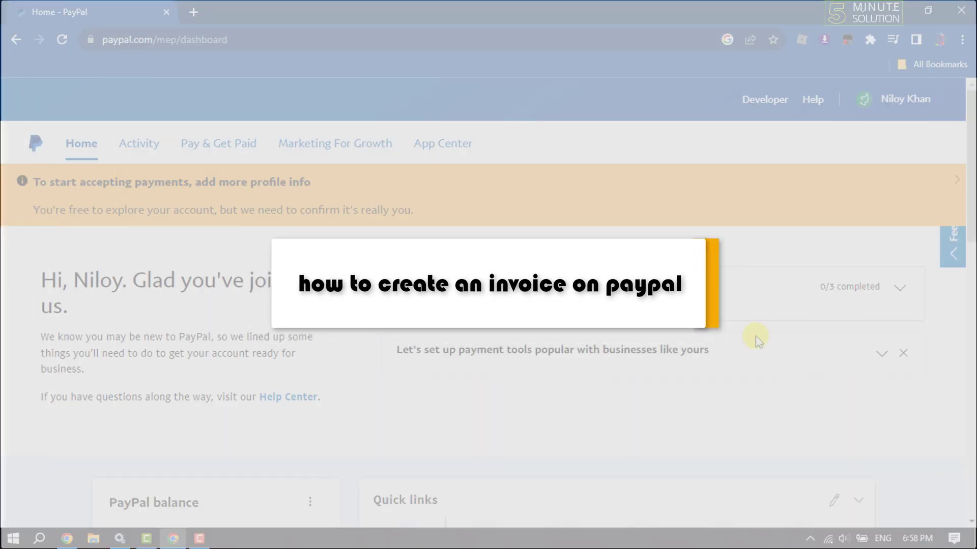
Go to Pay & Get Paid > Create & Manage Invoices to reach the empty invoice list
click(204, 539)
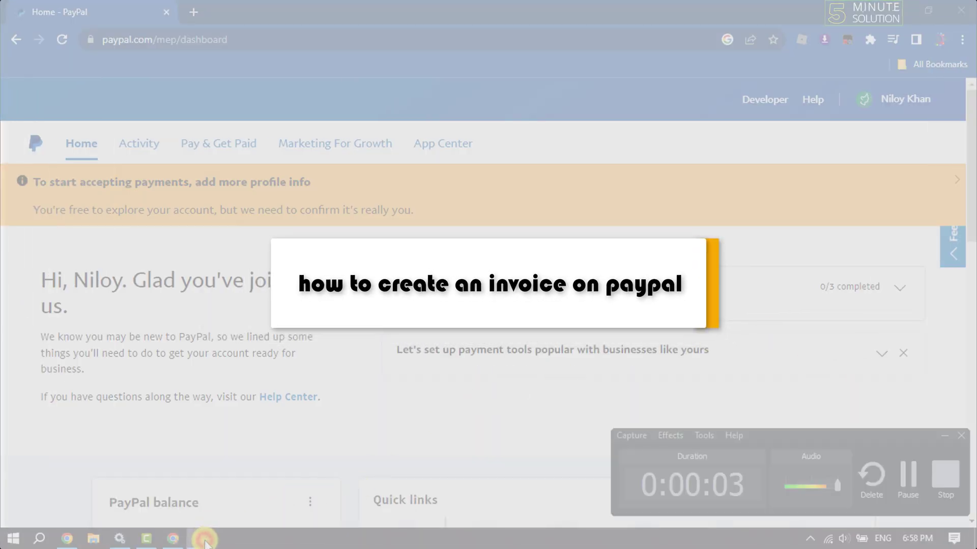
click(203, 538)
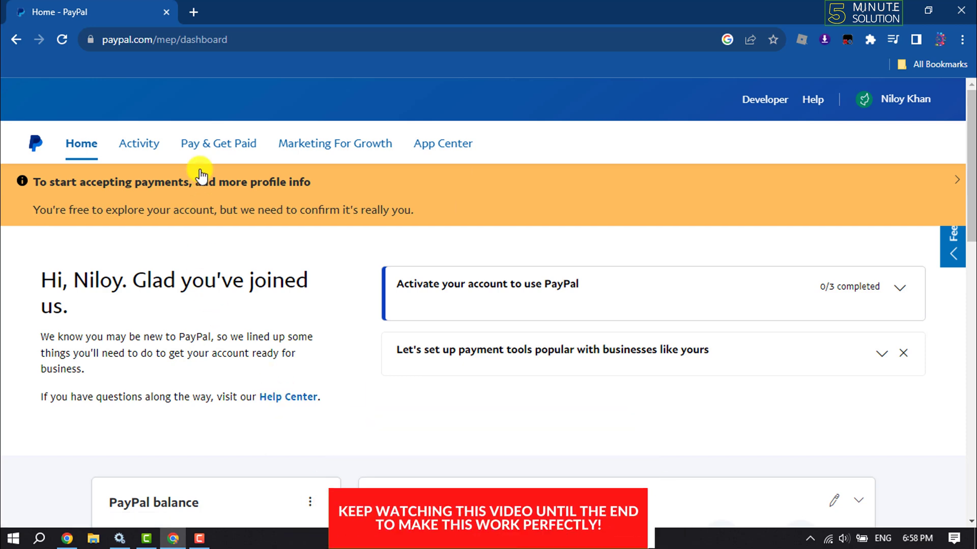
click(217, 149)
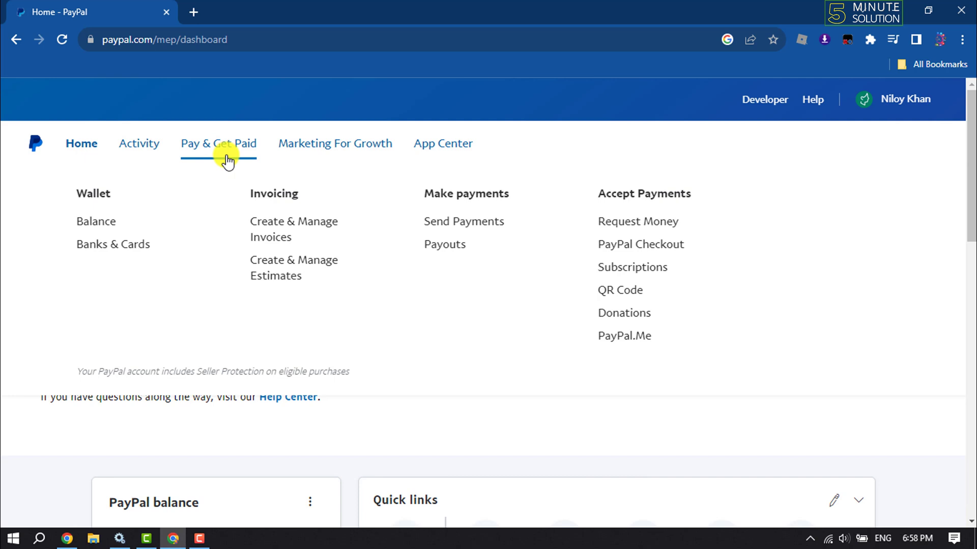
click(275, 241)
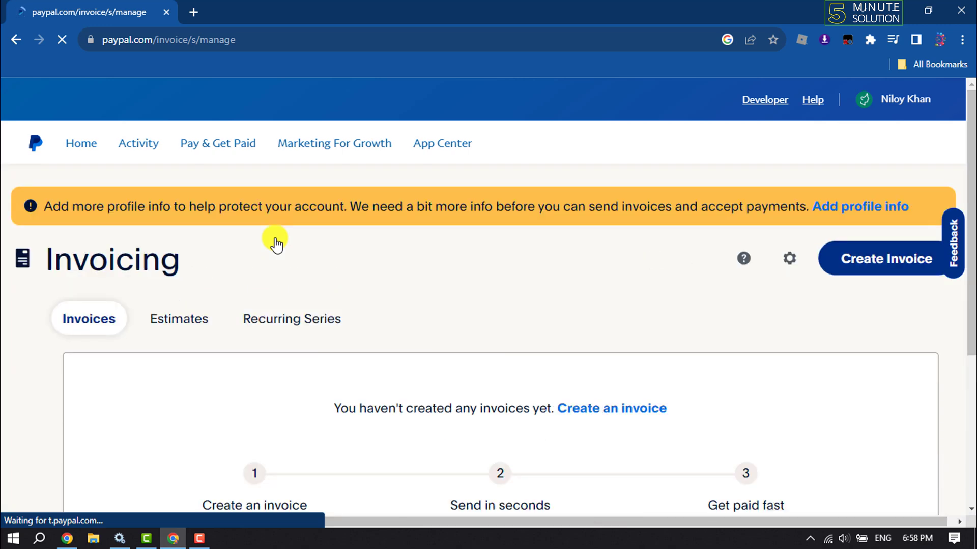
scroll(274, 238, down, 1)
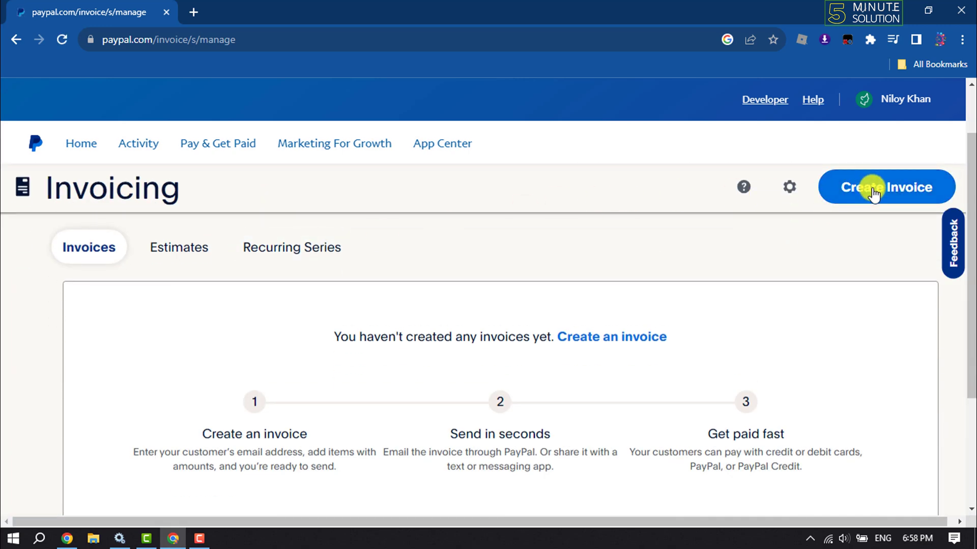
Start a new invoice and switch its template to Amounts only
click(873, 193)
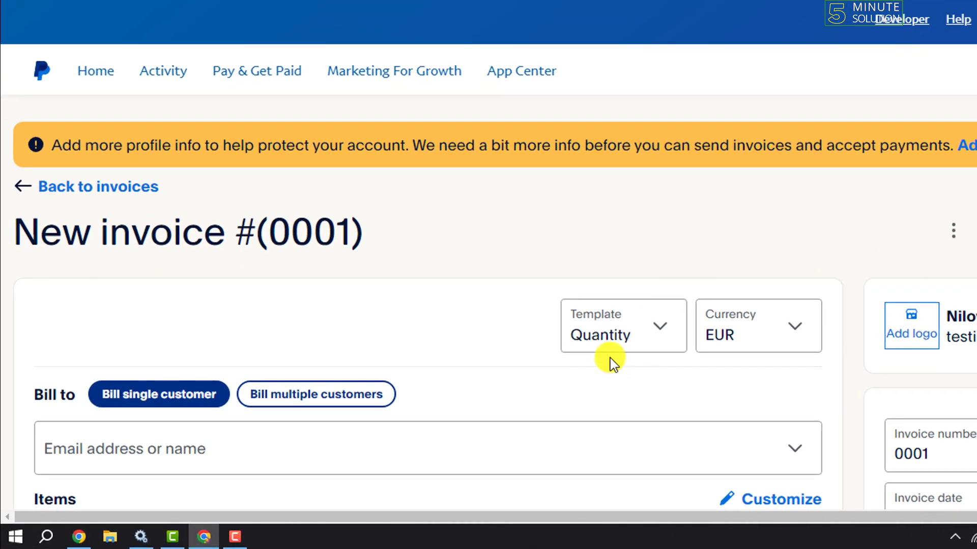
click(650, 333)
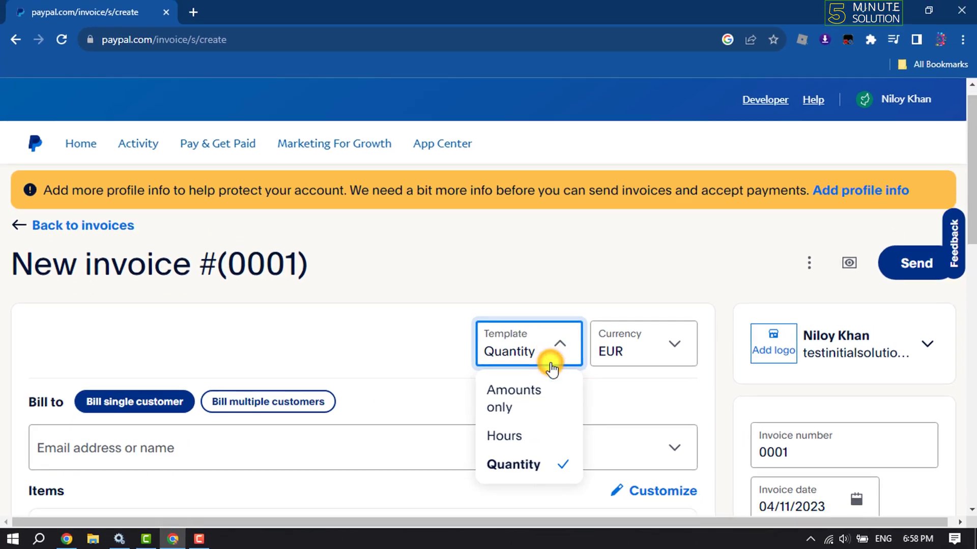
scroll(599, 348, down, 2)
scroll(563, 345, up, 1)
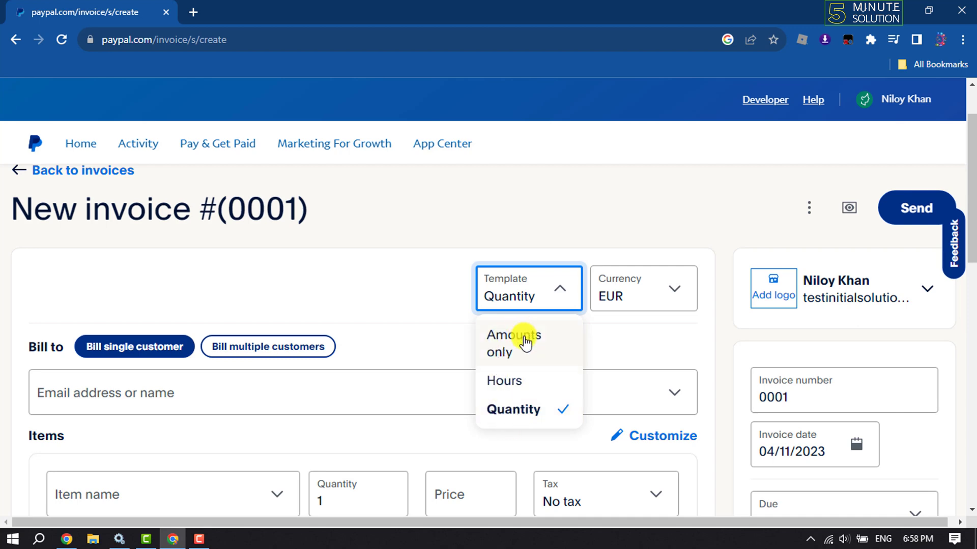
click(523, 341)
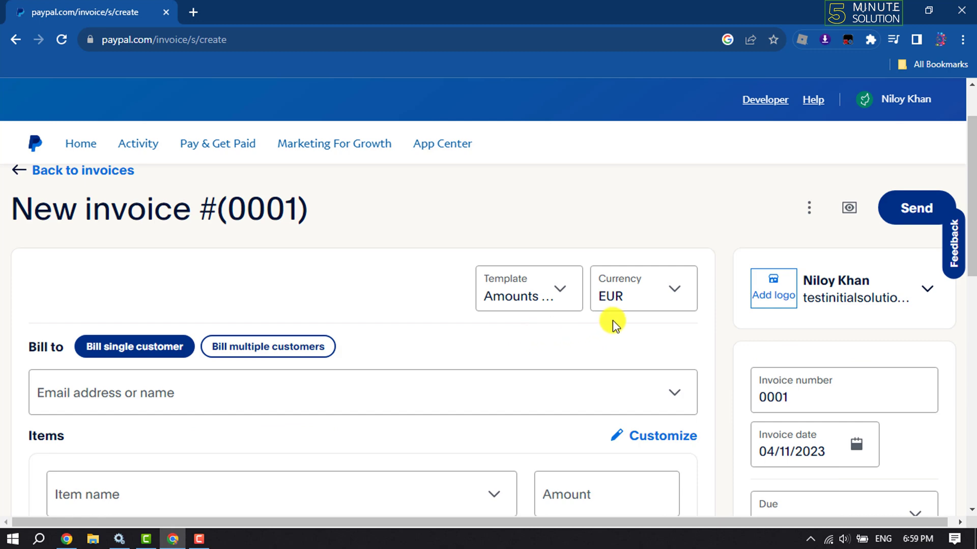
Change the invoice currency from EUR to USD
click(624, 292)
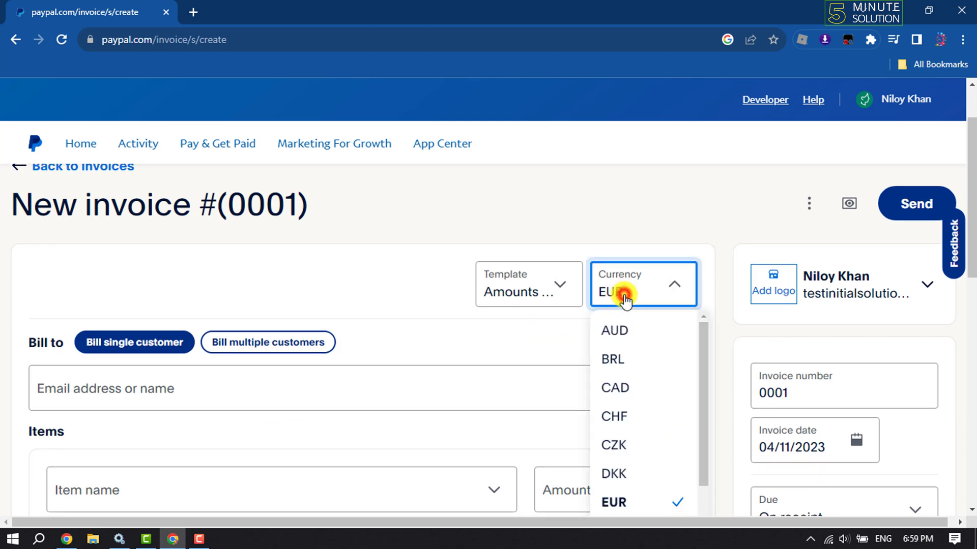
scroll(630, 407, down, 4)
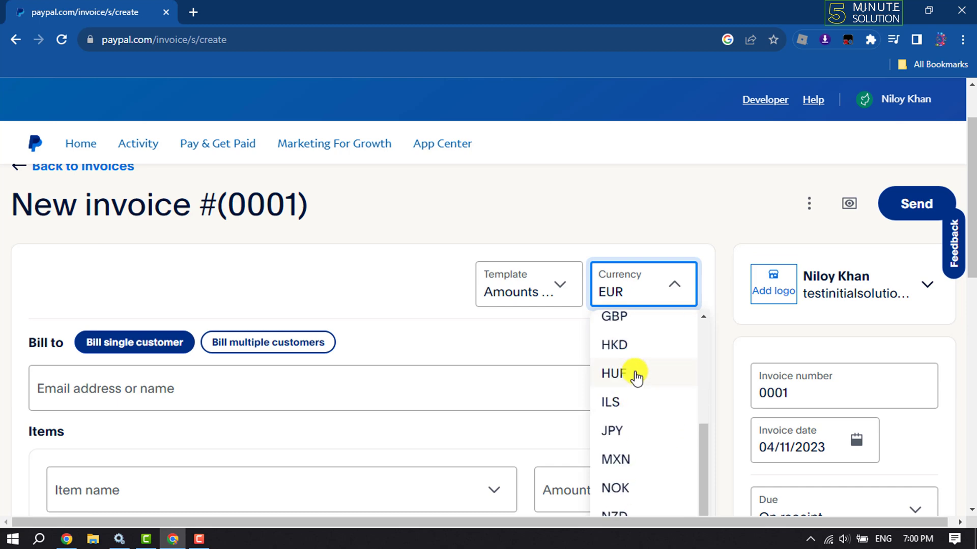
scroll(633, 375, down, 2)
scroll(651, 409, down, 1)
scroll(657, 432, down, 2)
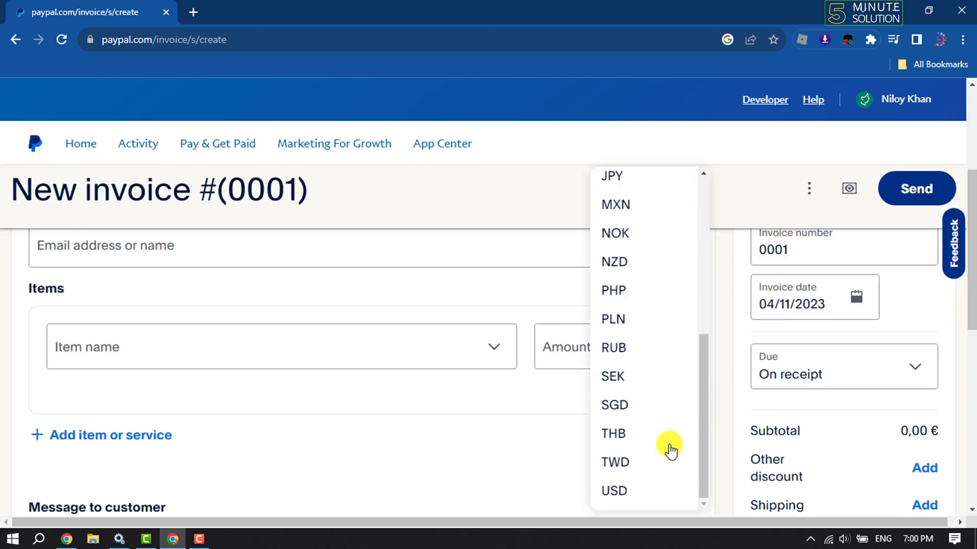
click(620, 493)
scroll(624, 478, up, 3)
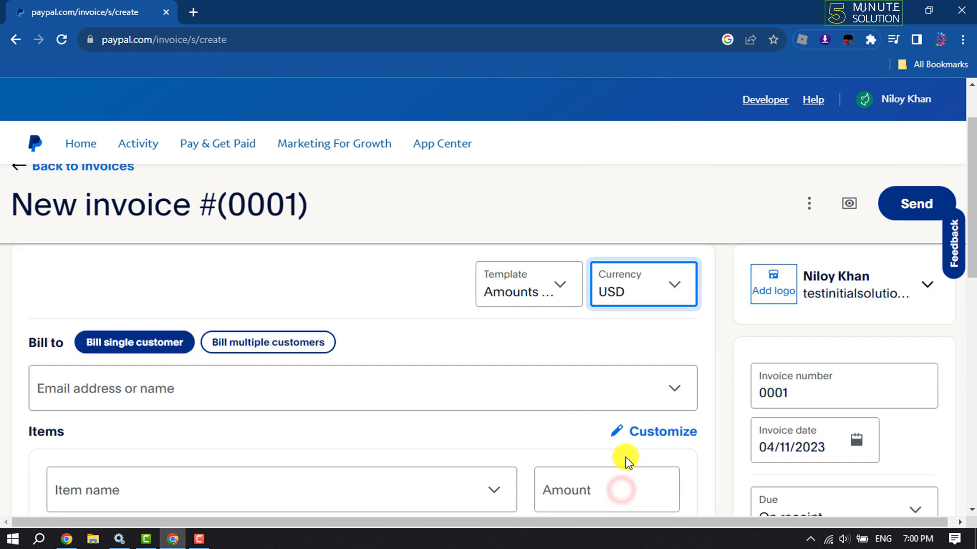
Keep Bill single customer and use the Bill to field to reveal Add new customer
scroll(600, 445, down, 1)
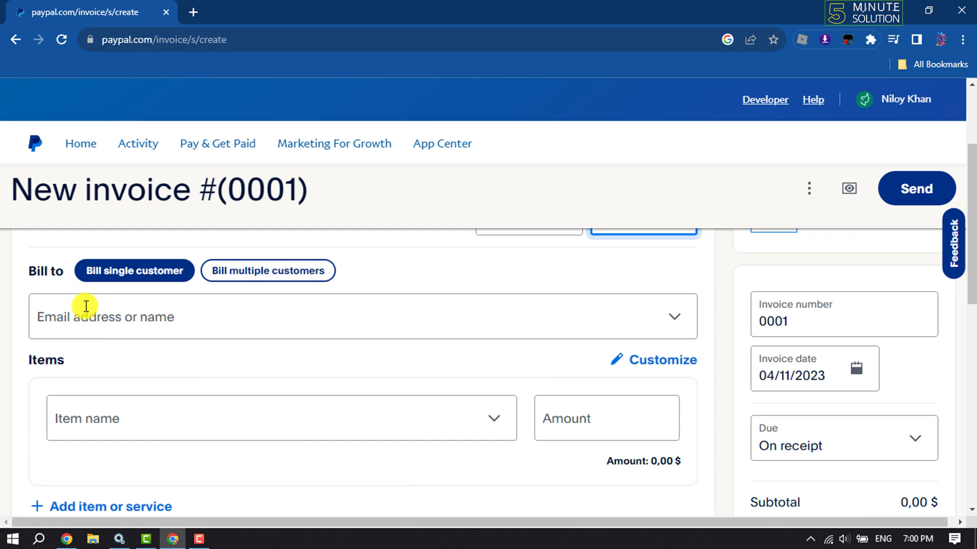
scroll(84, 305, up, 1)
scroll(86, 305, down, 1)
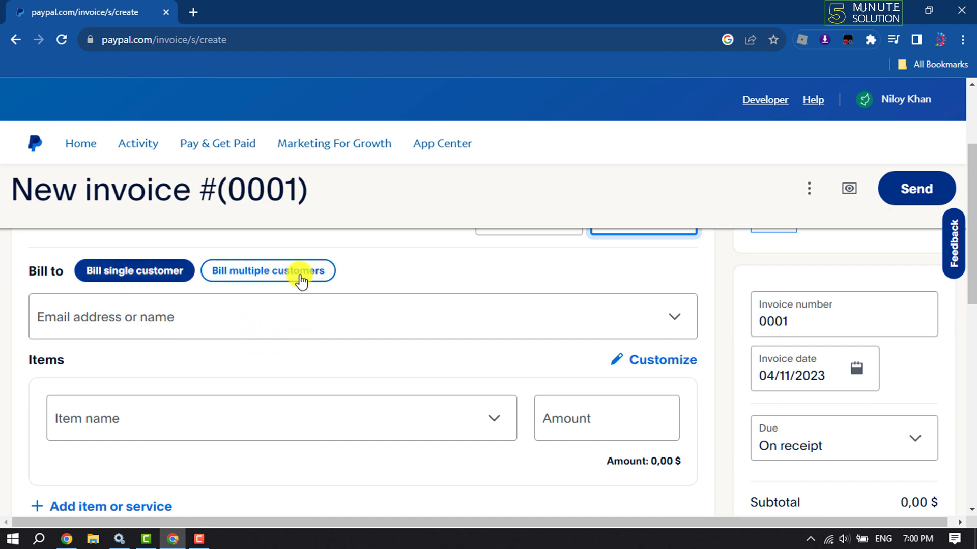
click(116, 281)
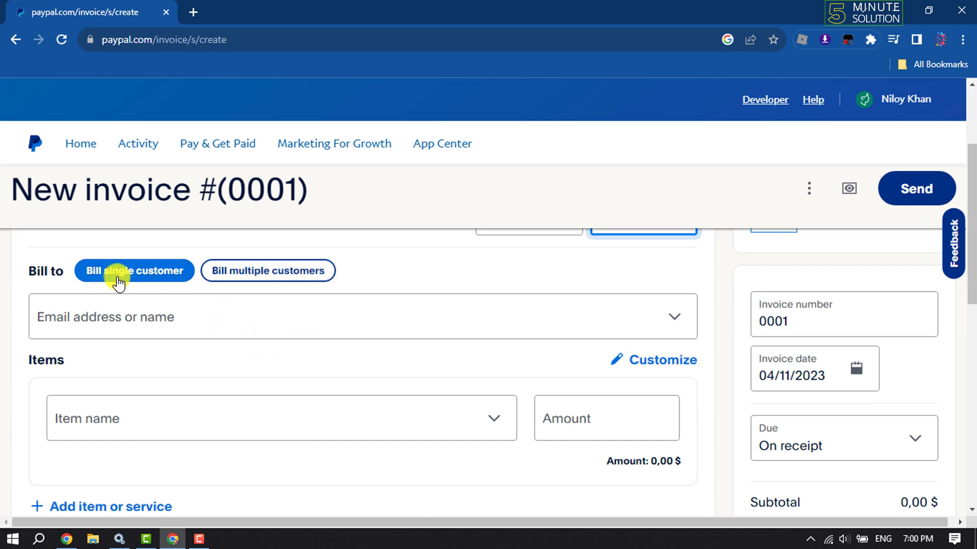
click(105, 324)
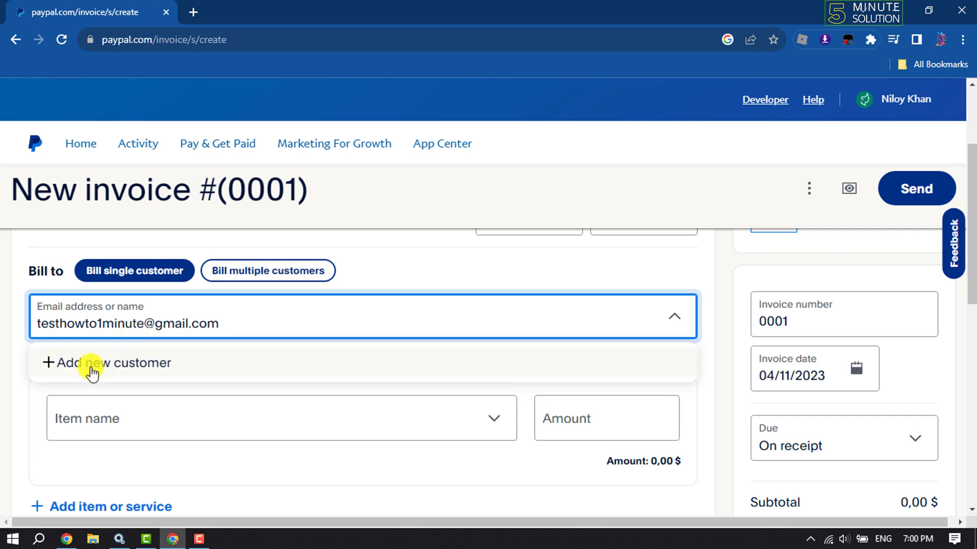
click(92, 371)
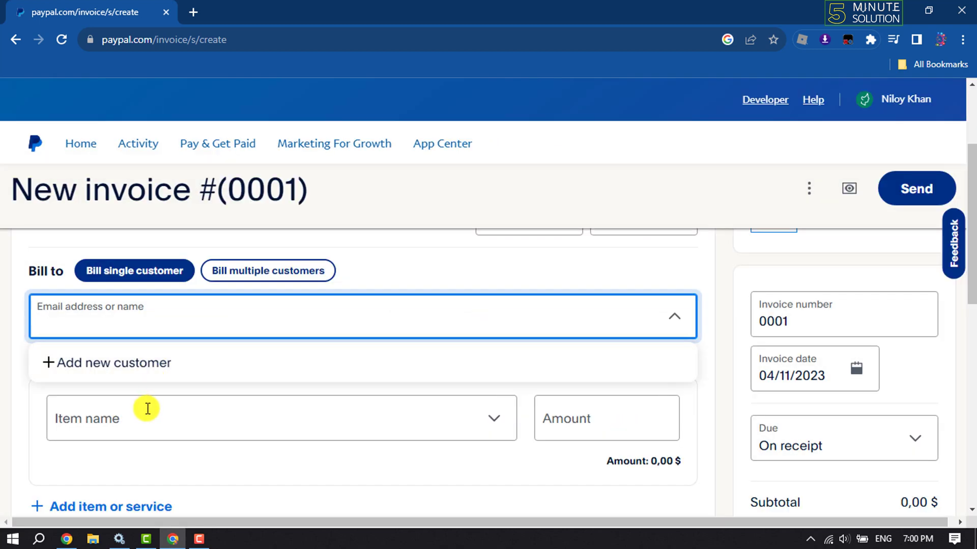
Open the Customer information form for a new customer, then close it without saving
click(97, 365)
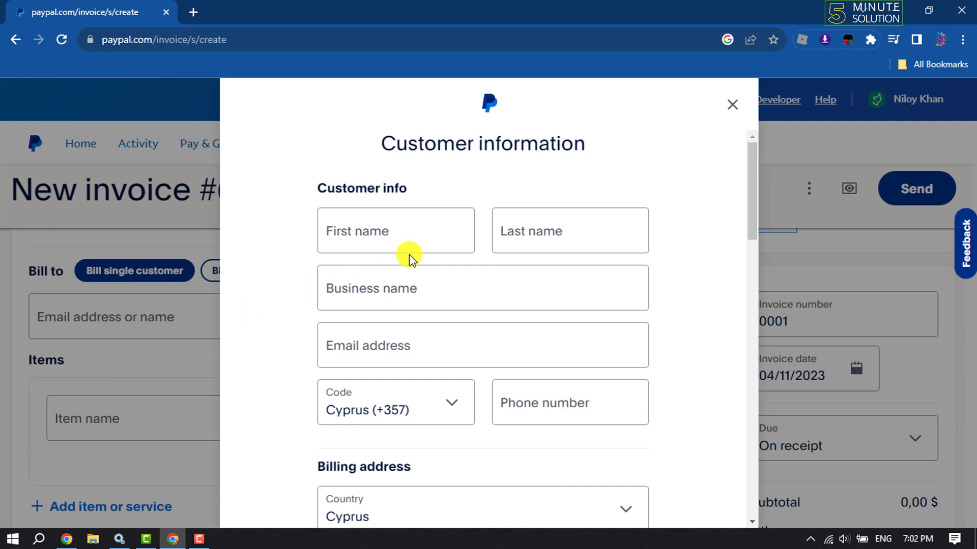
scroll(410, 259, down, 5)
scroll(410, 258, down, 12)
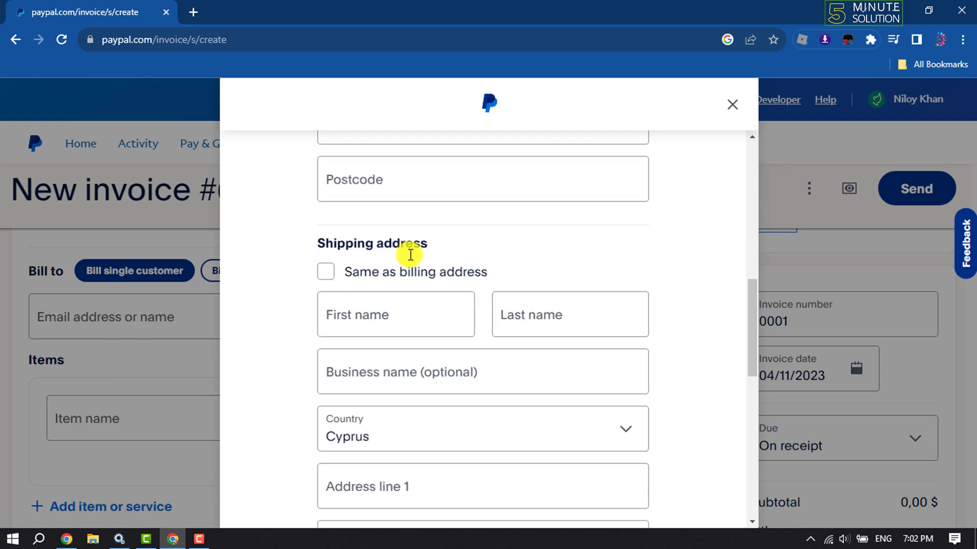
scroll(410, 255, down, 2)
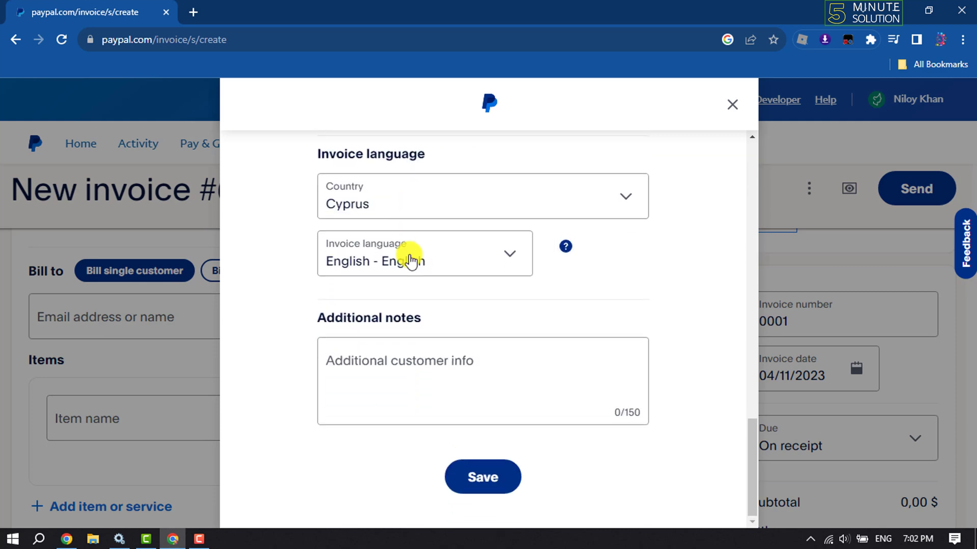
click(733, 106)
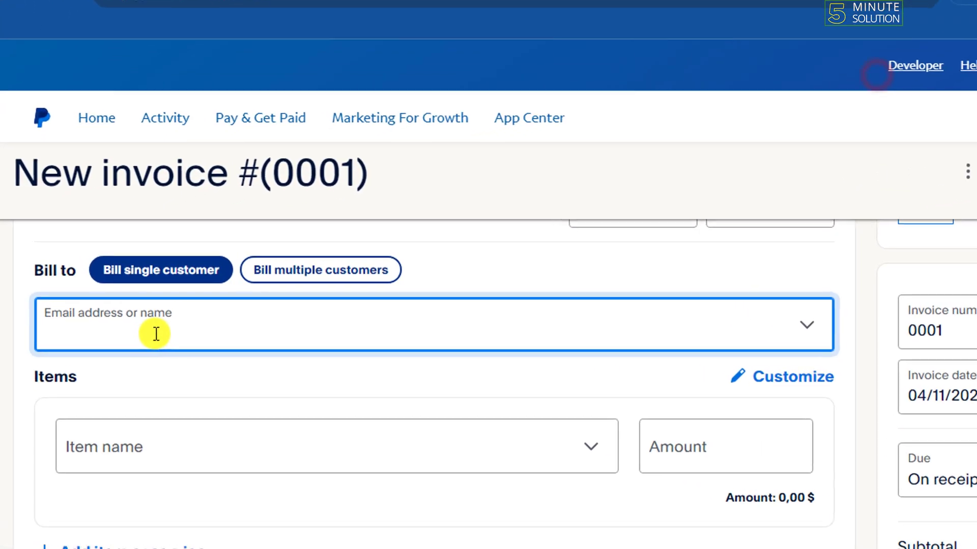
Enter the customer's e-mail address in Bill to and confirm it as the recipient
click(129, 324)
text(test)
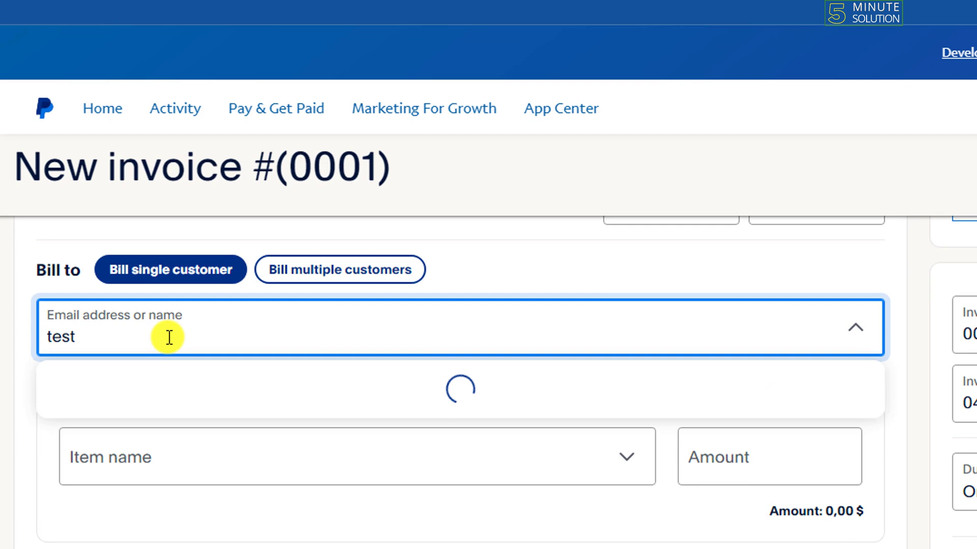
text(@gmail.com)
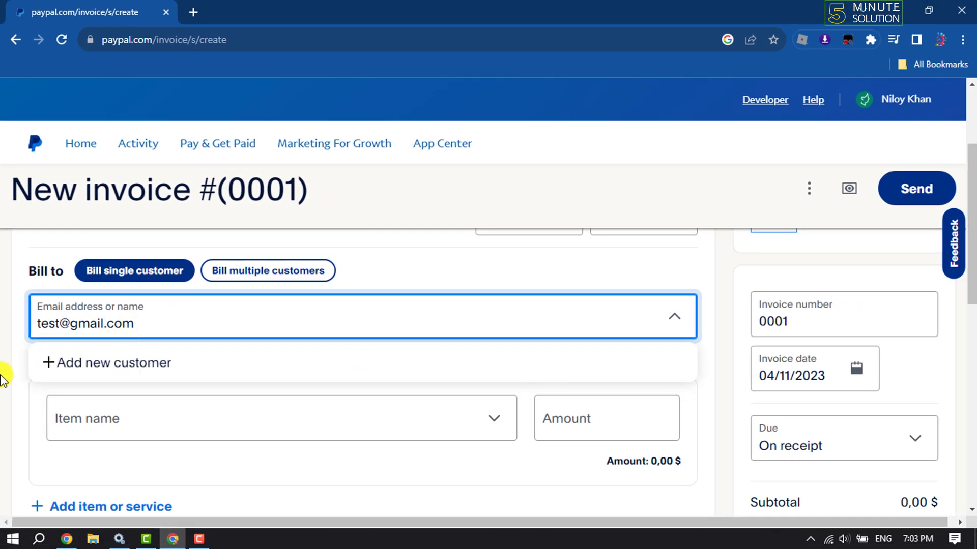
key(Return)
scroll(244, 300, down, 1)
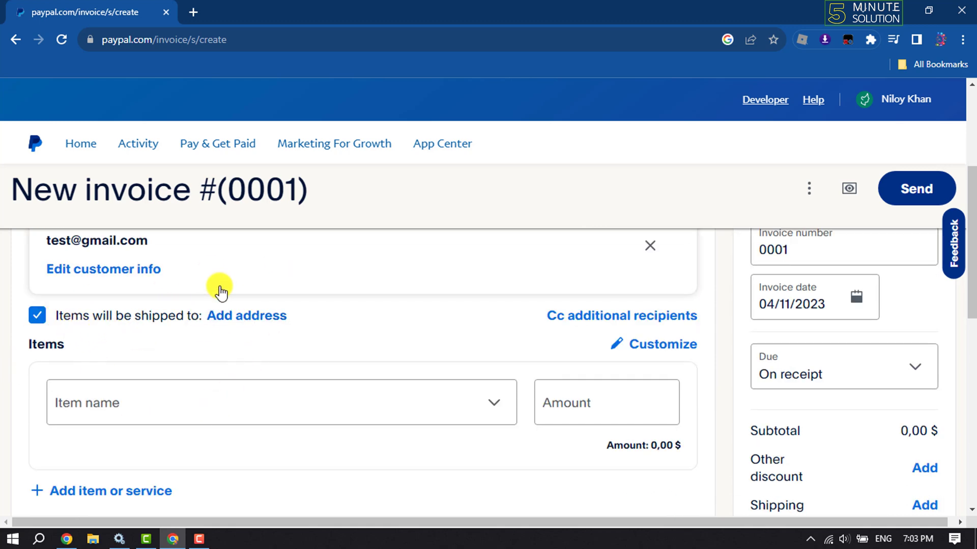
scroll(253, 323, down, 1)
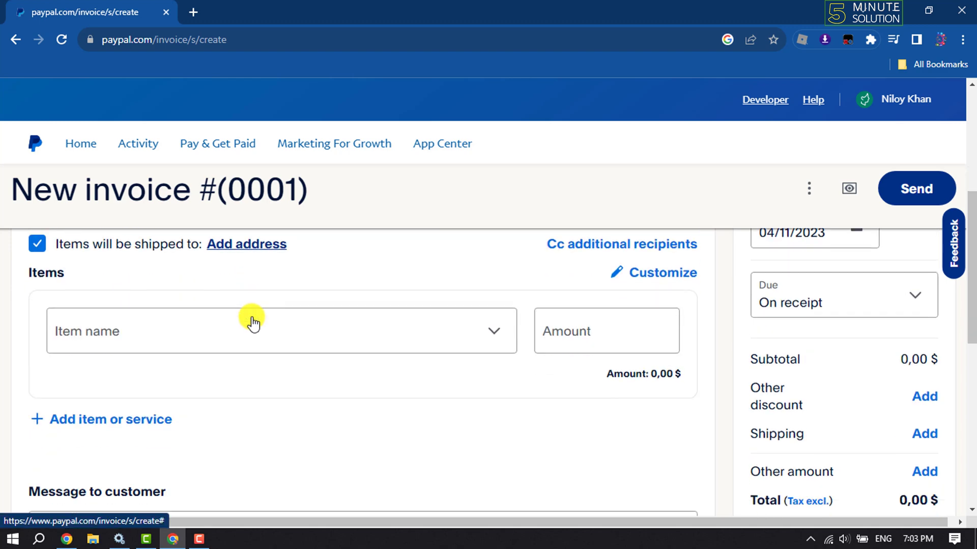
Fill the first item row and add a Computer line item priced 333
click(130, 341)
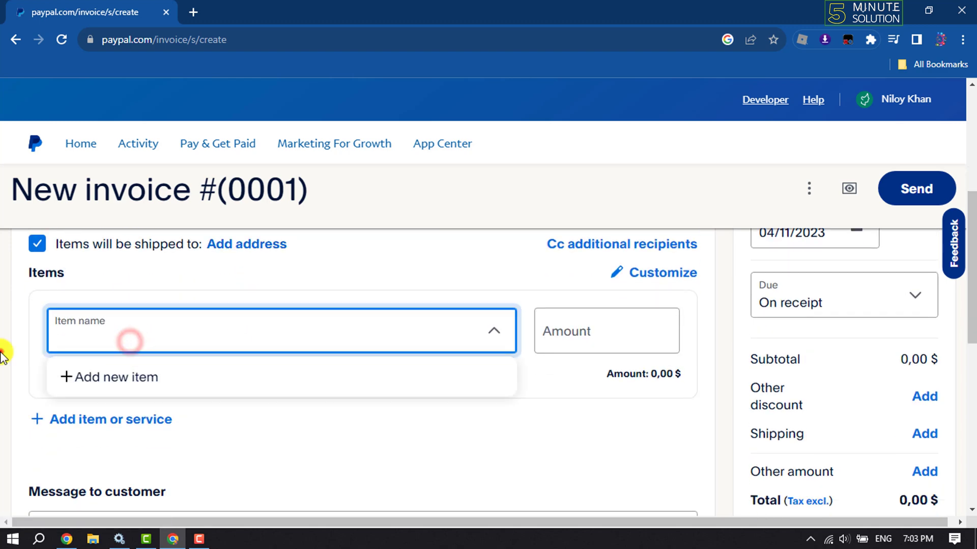
click(158, 346)
click(159, 345)
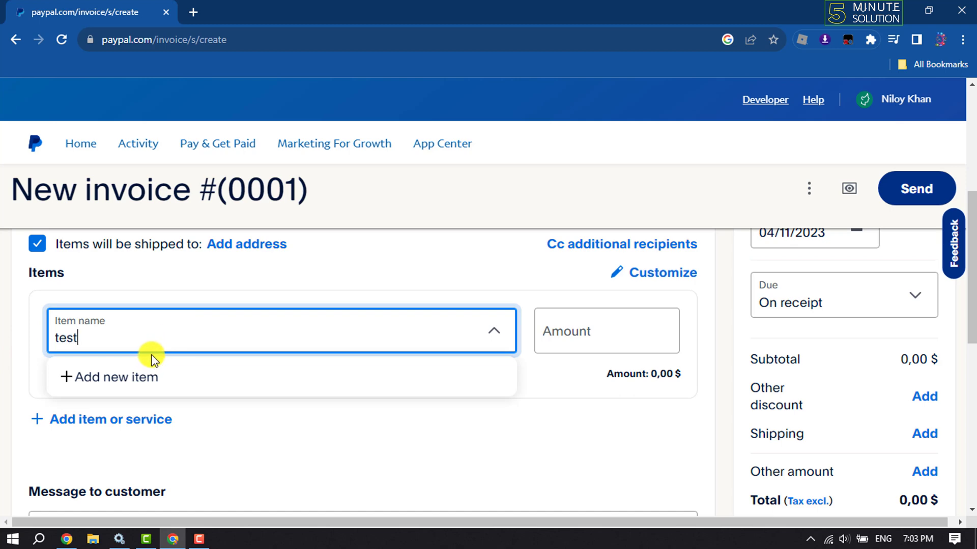
click(559, 332)
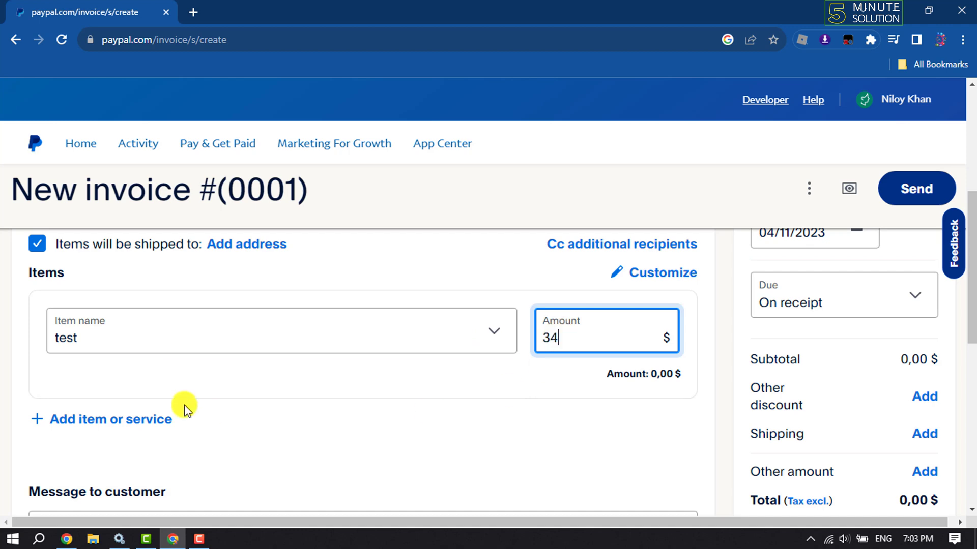
click(46, 370)
scroll(283, 377, down, 3)
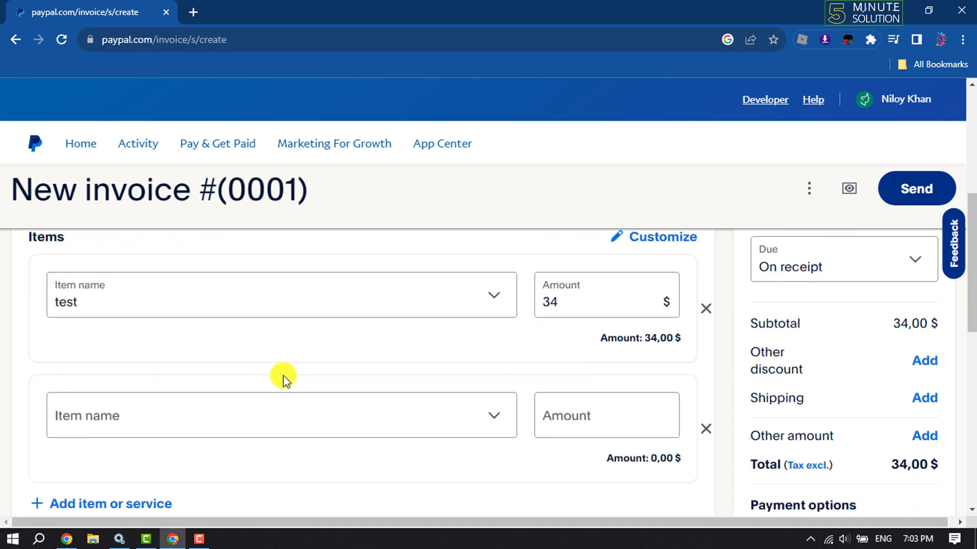
scroll(175, 323, up, 1)
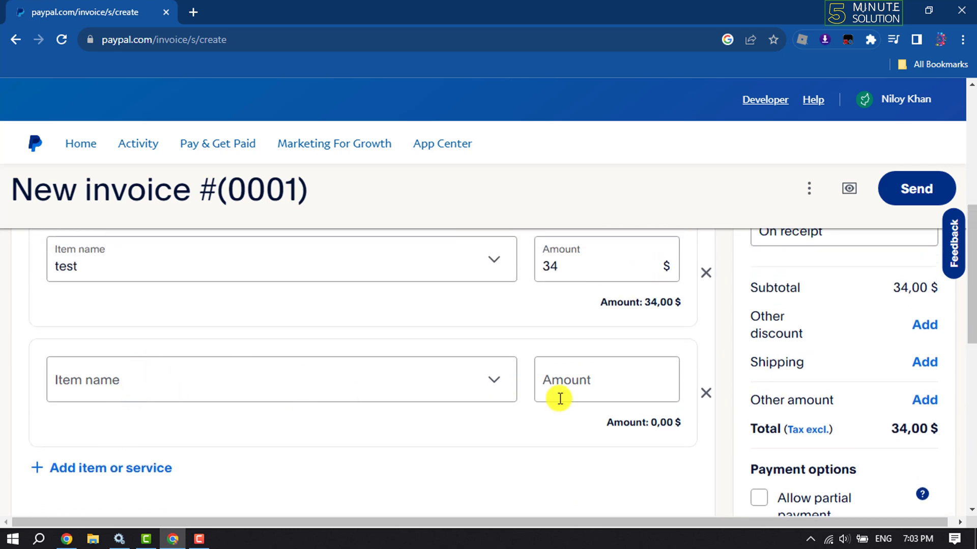
click(220, 381)
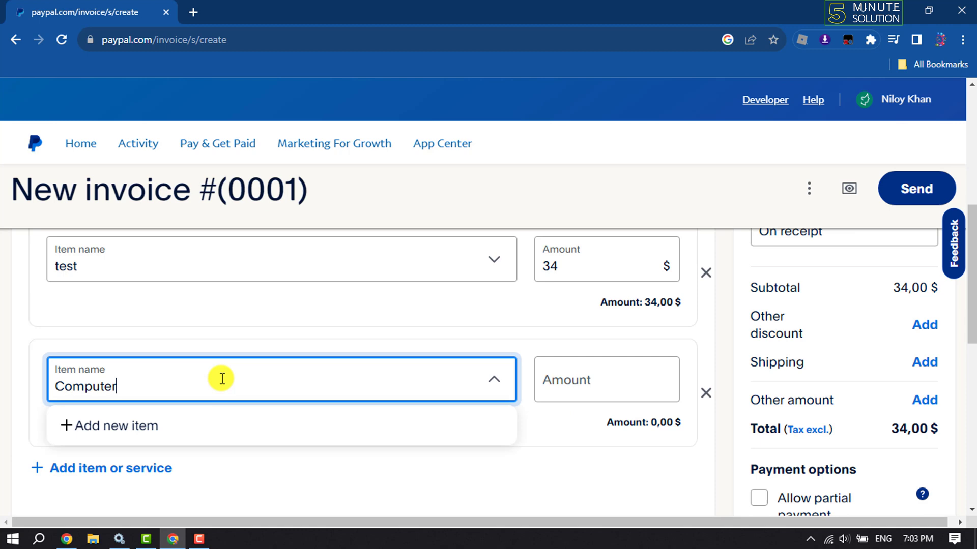
click(573, 389)
text(333)
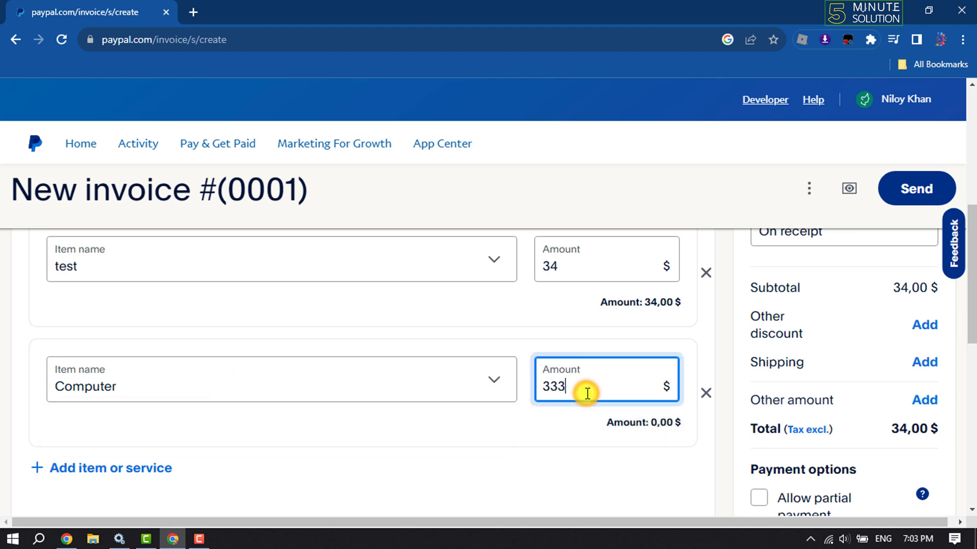
click(131, 433)
Add a Microphone line item at 33 and delete the leftover empty row
scroll(153, 432, down, 1)
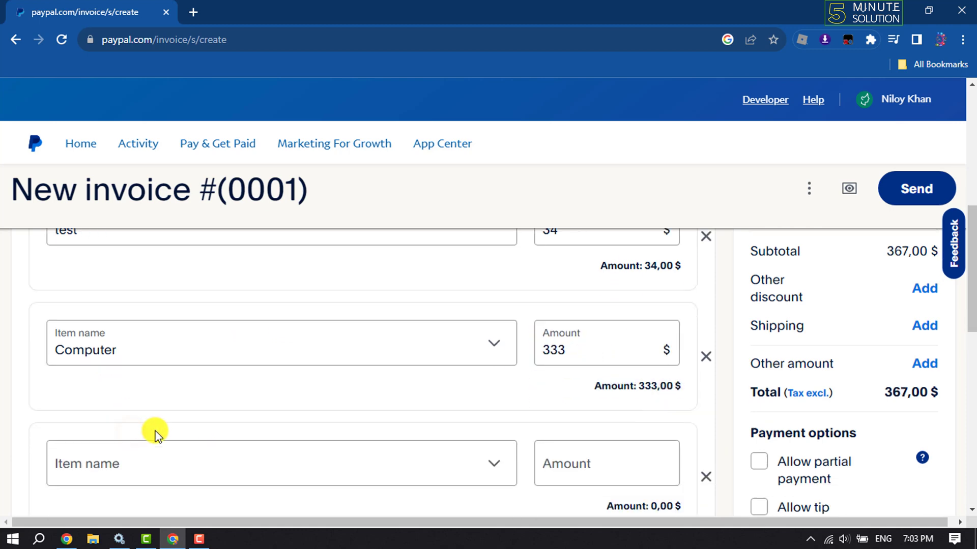
click(124, 441)
text(Micr)
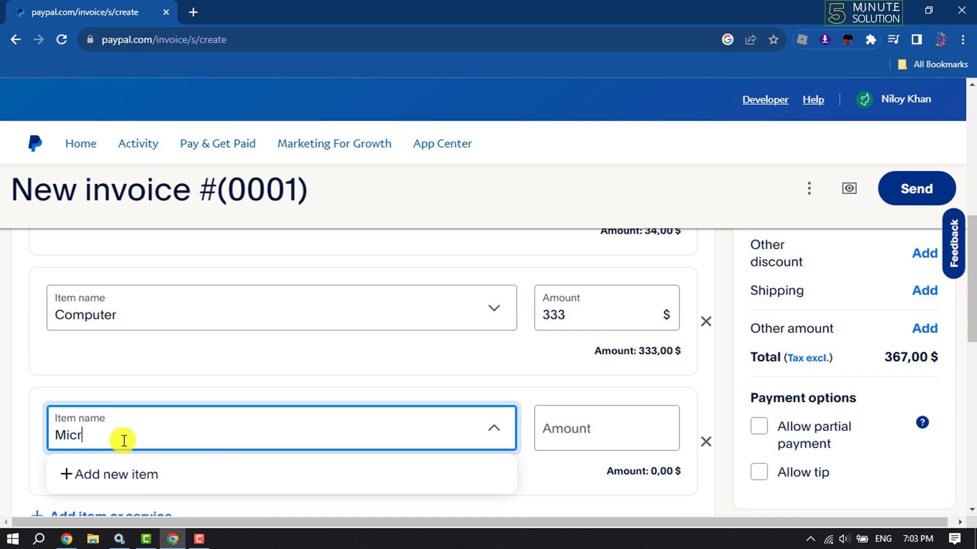
text(ophone)
click(557, 427)
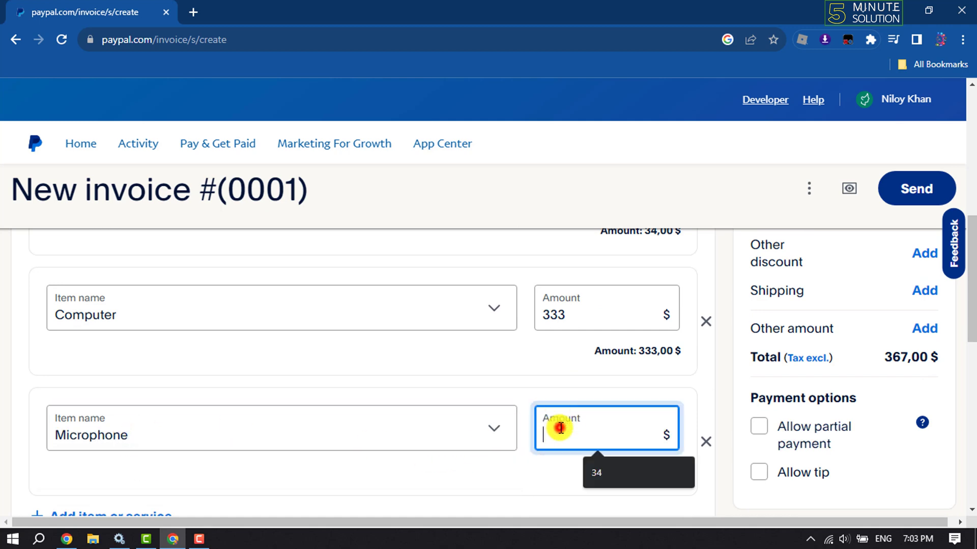
text(33)
click(7, 414)
scroll(163, 400, down, 3)
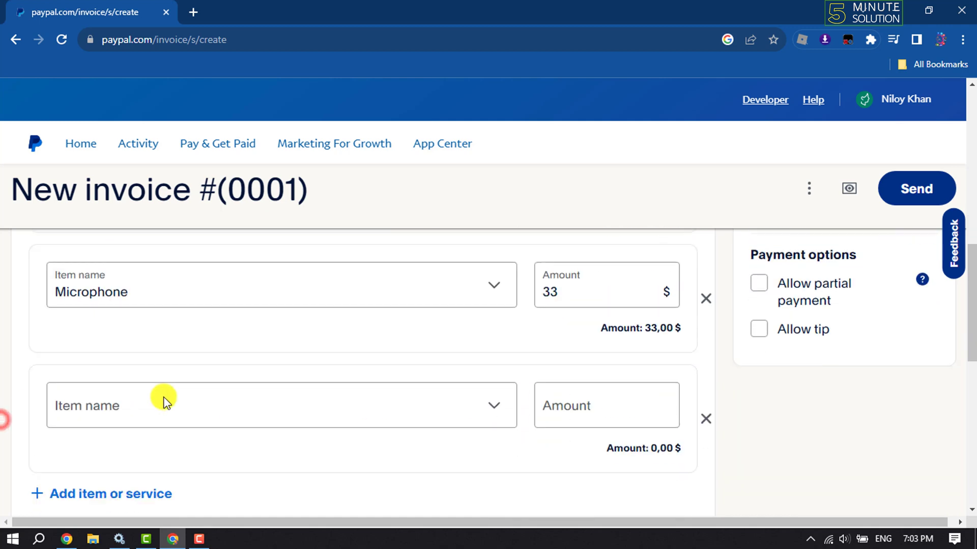
scroll(240, 413, down, 1)
click(704, 351)
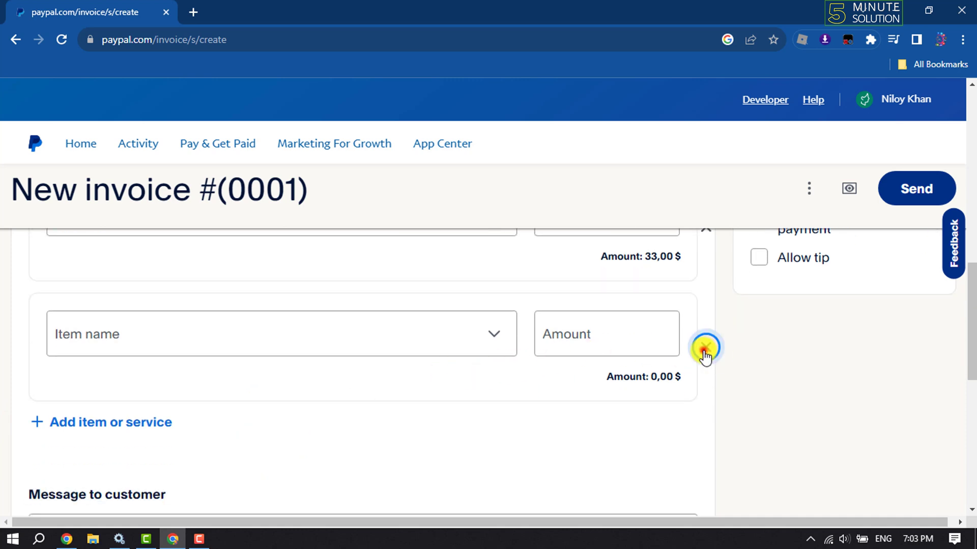
Click into Message to customer, expand More options, and focus the Memo to self box
scroll(325, 399, down, 1)
click(191, 366)
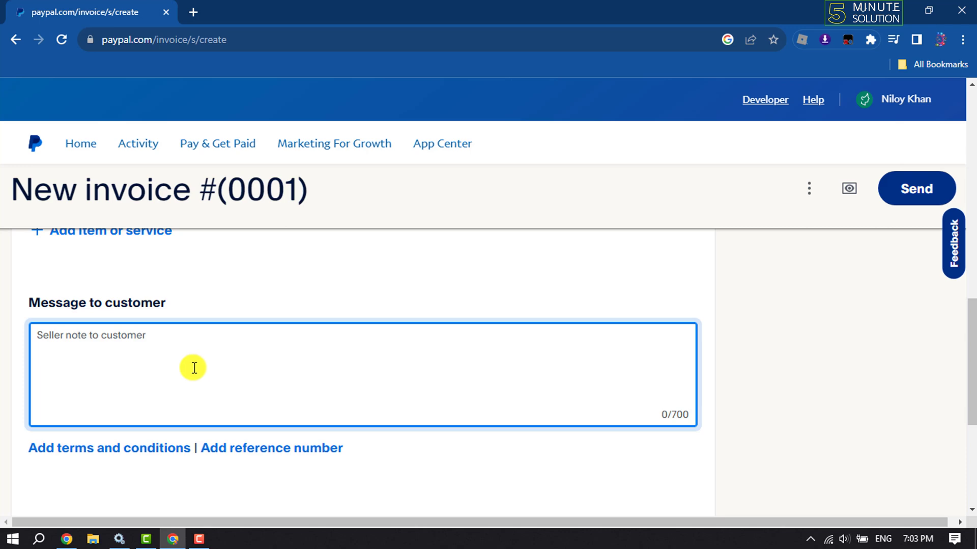
scroll(194, 368, down, 2)
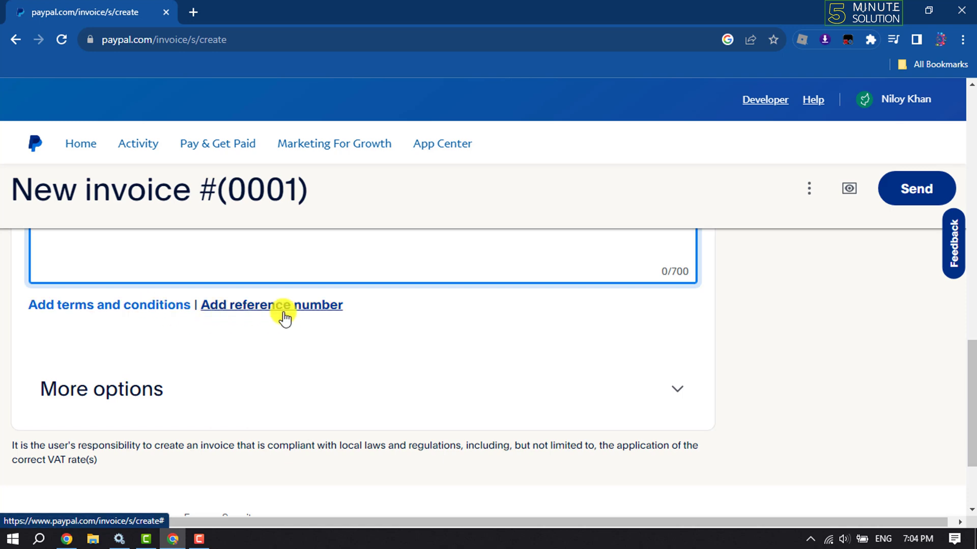
scroll(290, 301, down, 2)
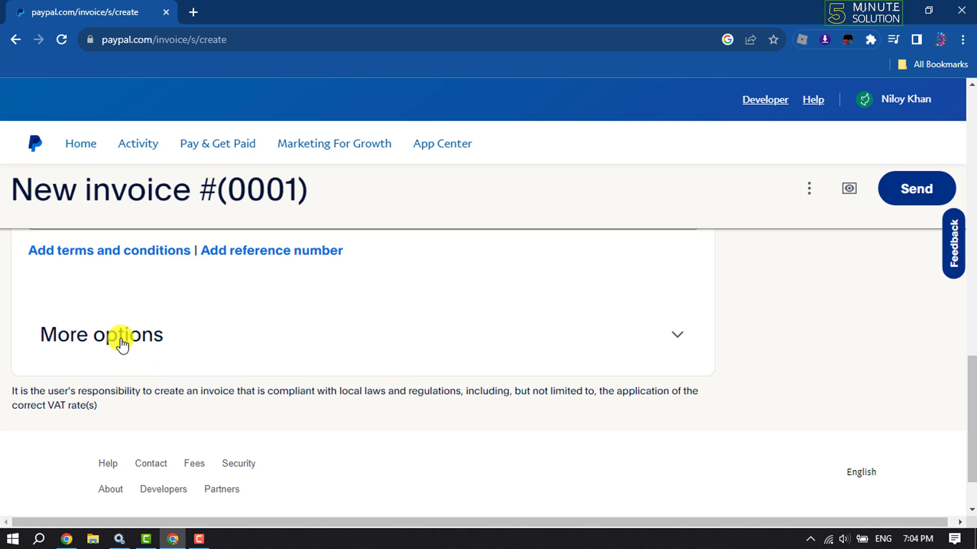
click(122, 343)
scroll(123, 343, down, 1)
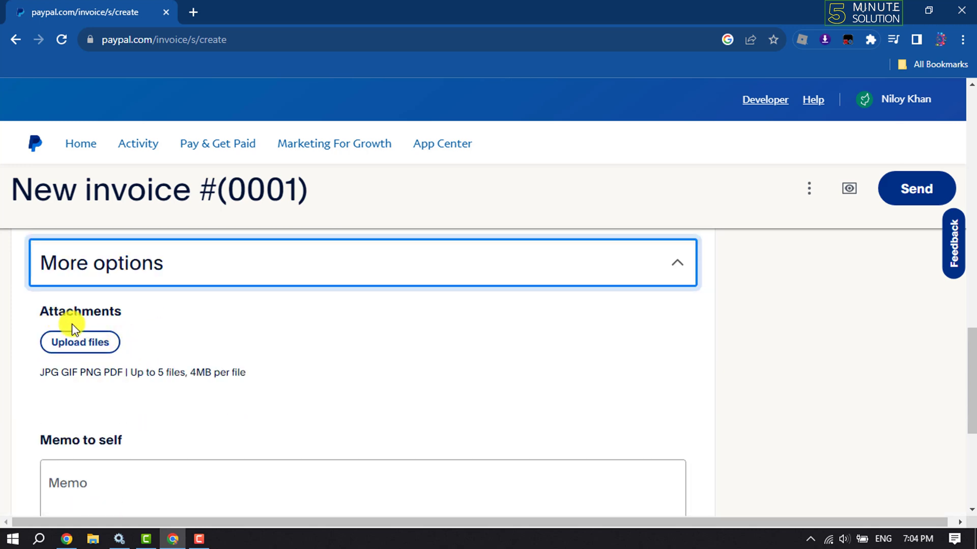
scroll(96, 349, down, 3)
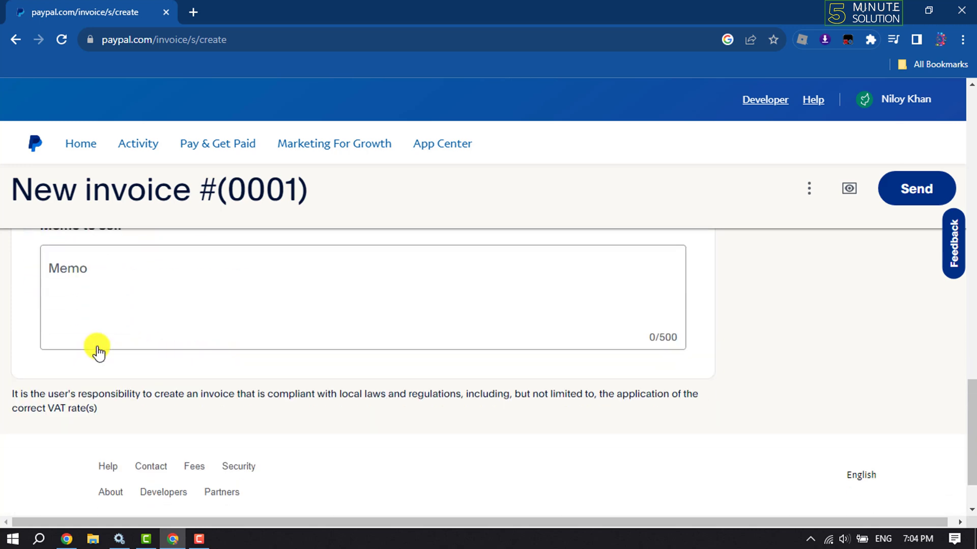
scroll(100, 344, up, 1)
click(92, 375)
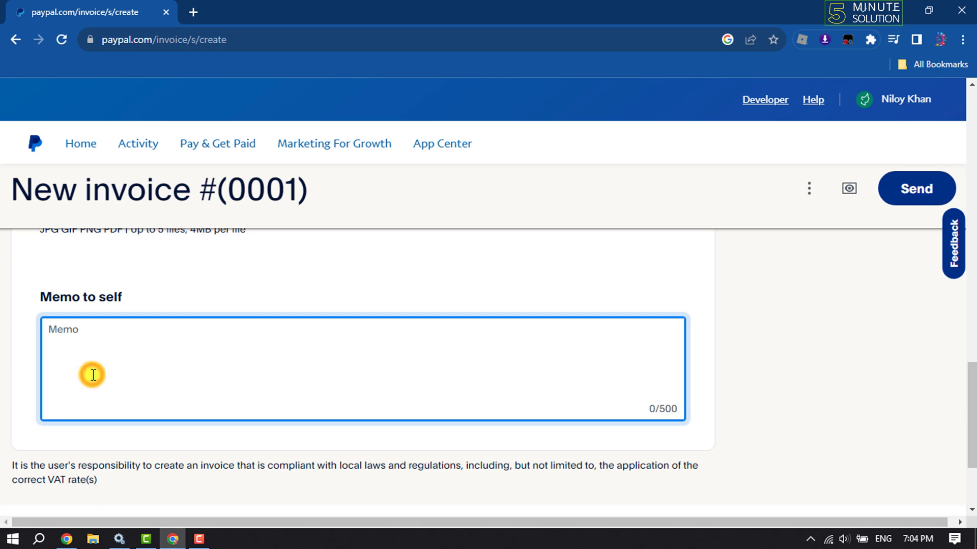
scroll(138, 308, down, 2)
scroll(140, 310, up, 8)
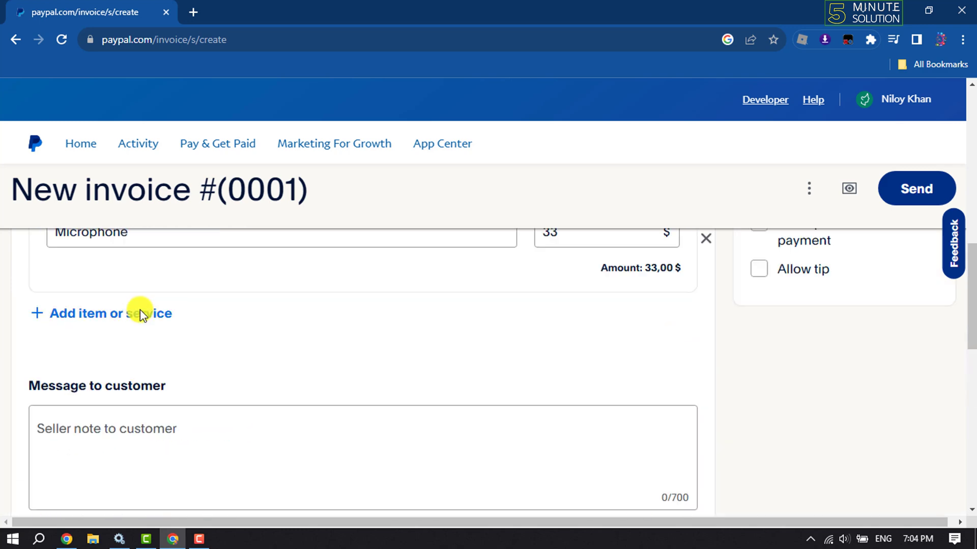
Upload How to 1 minute-logo.png as the business logo and select invoice number 0001
scroll(140, 310, up, 8)
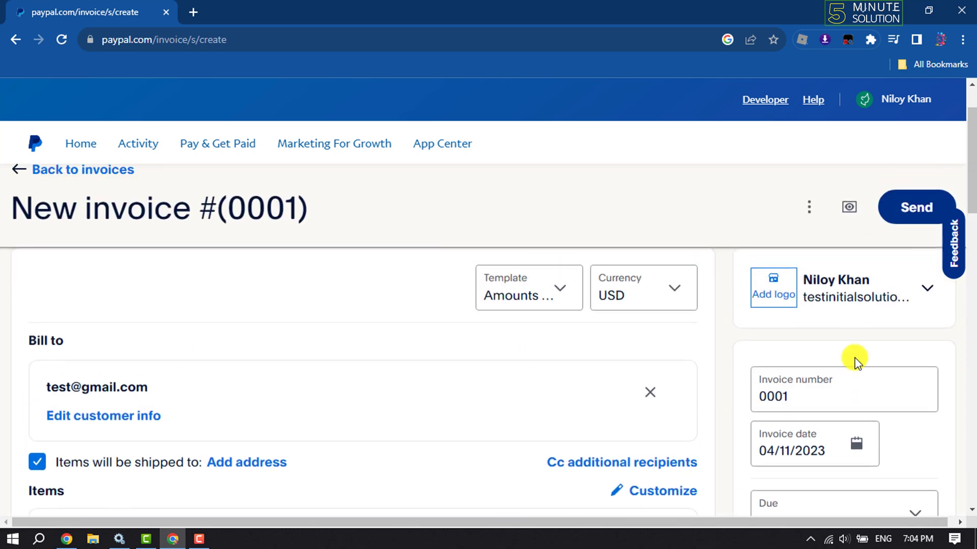
click(772, 300)
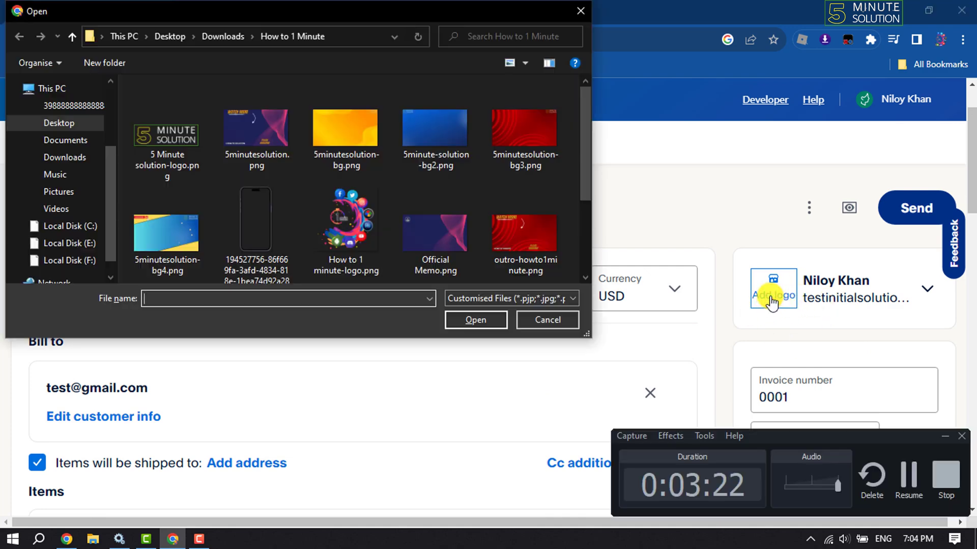
click(351, 218)
double_click(352, 221)
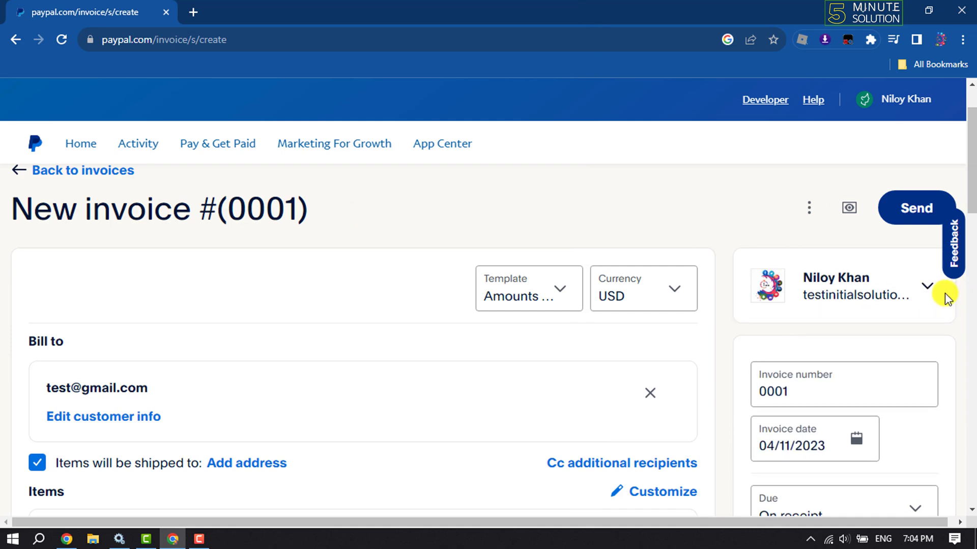
click(769, 394)
drag(829, 382, 752, 391)
scroll(794, 376, down, 3)
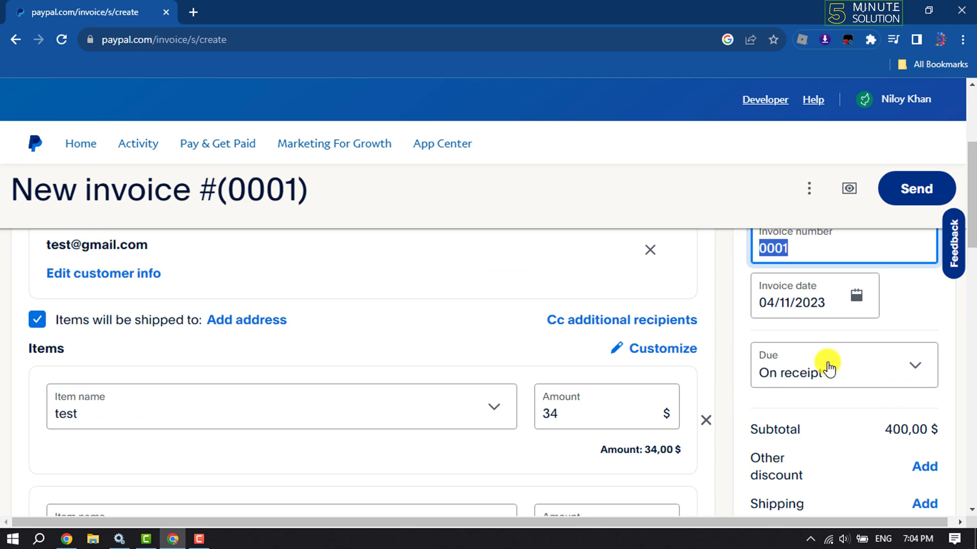
click(822, 304)
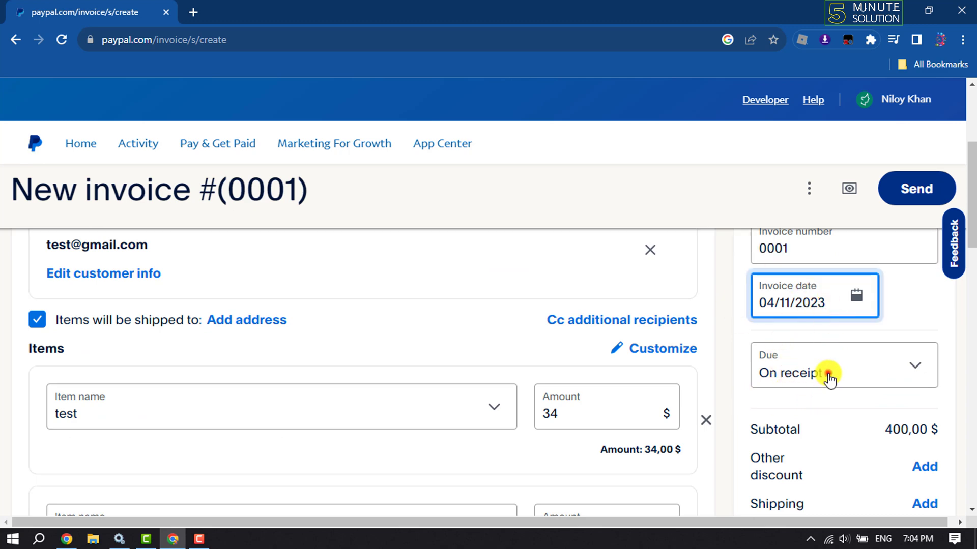
click(828, 377)
scroll(828, 374, down, 3)
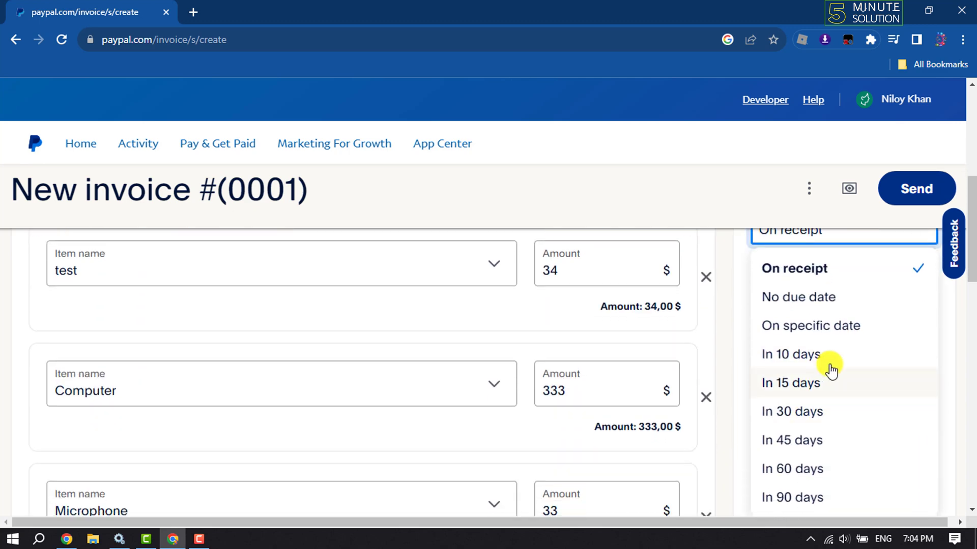
click(728, 327)
scroll(828, 315, up, 2)
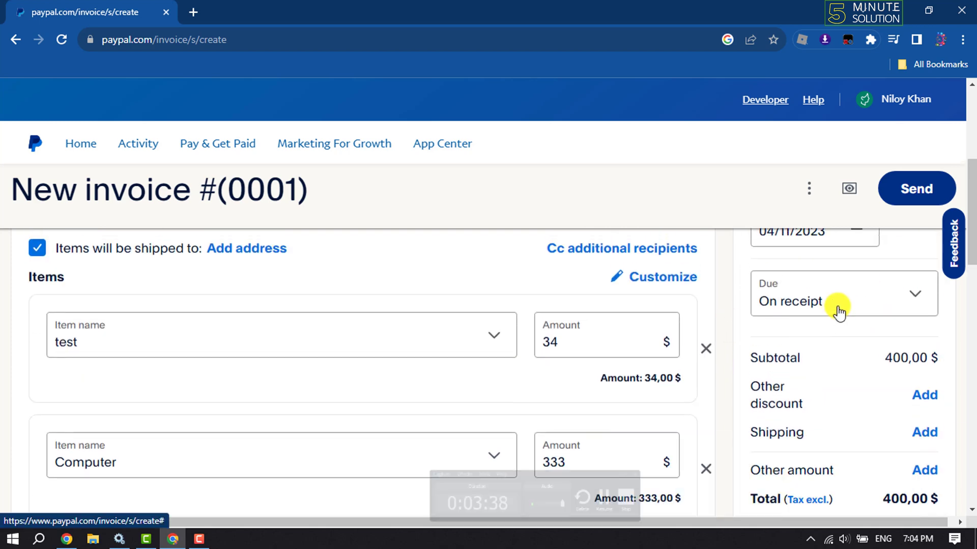
drag(746, 354, 931, 355)
click(931, 355)
scroll(798, 399, down, 2)
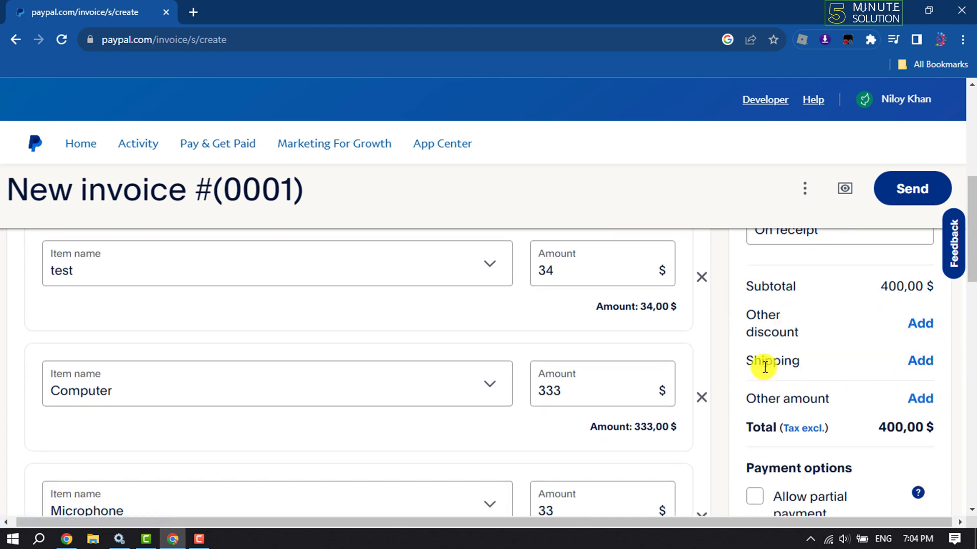
scroll(937, 405, down, 3)
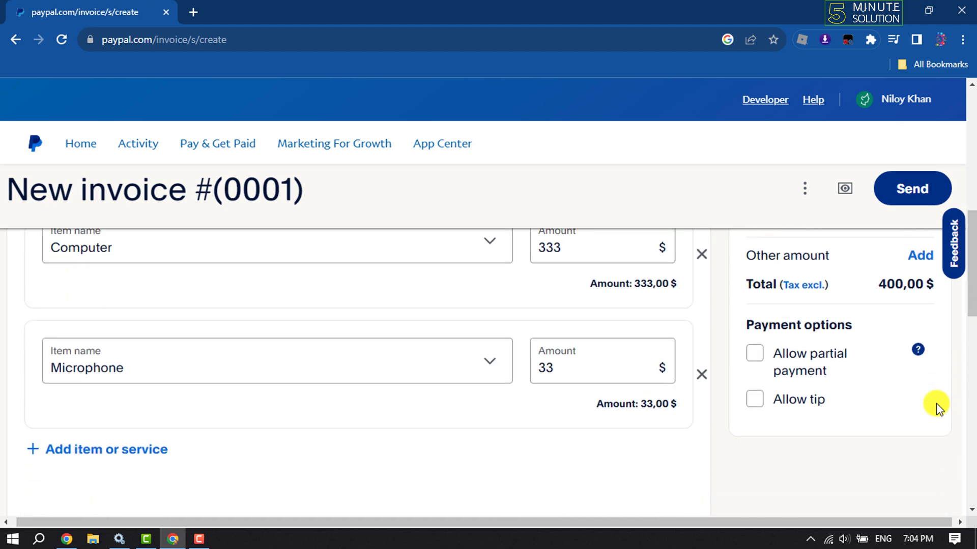
scroll(938, 406, up, 6)
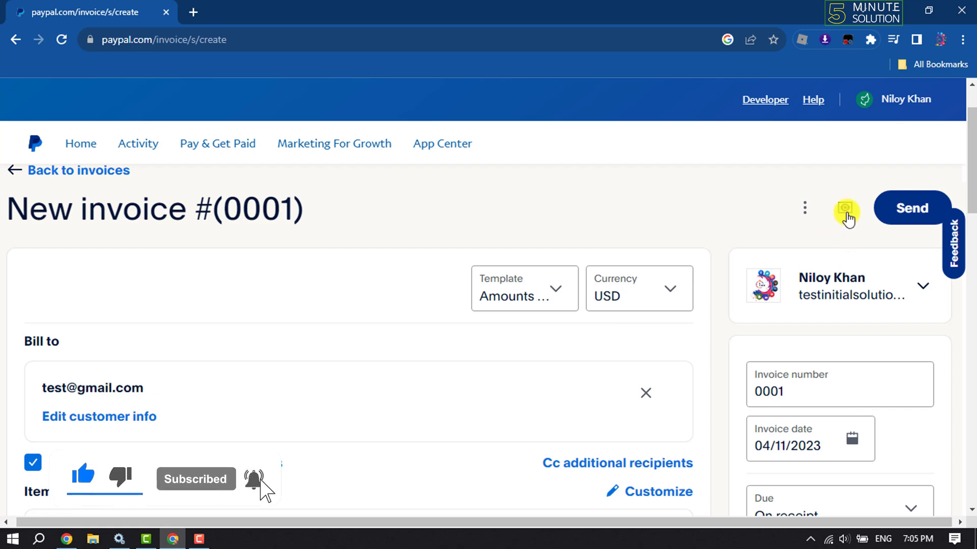
Preview invoice #0001 with 400,00 $ due, then return to the editor's ⋮ actions menu
click(845, 212)
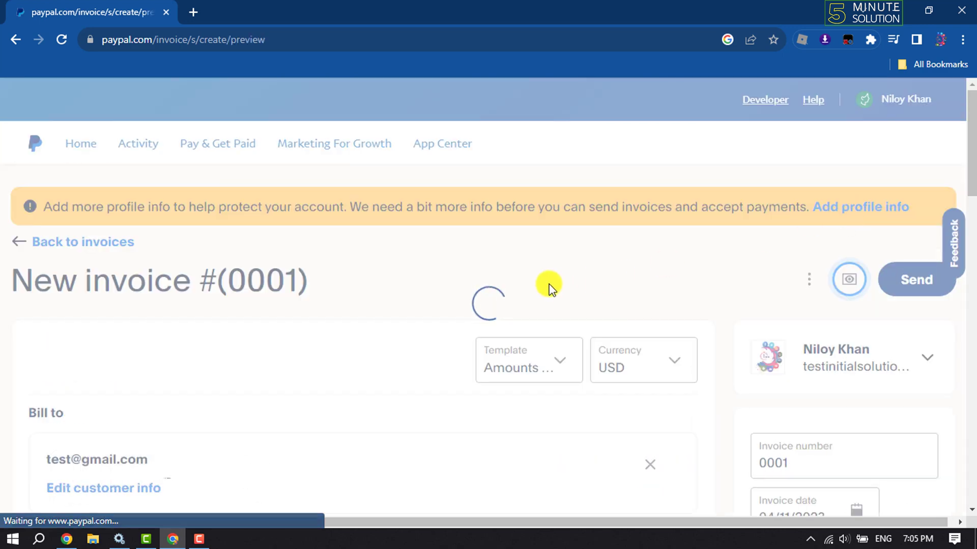
scroll(554, 290, down, 5)
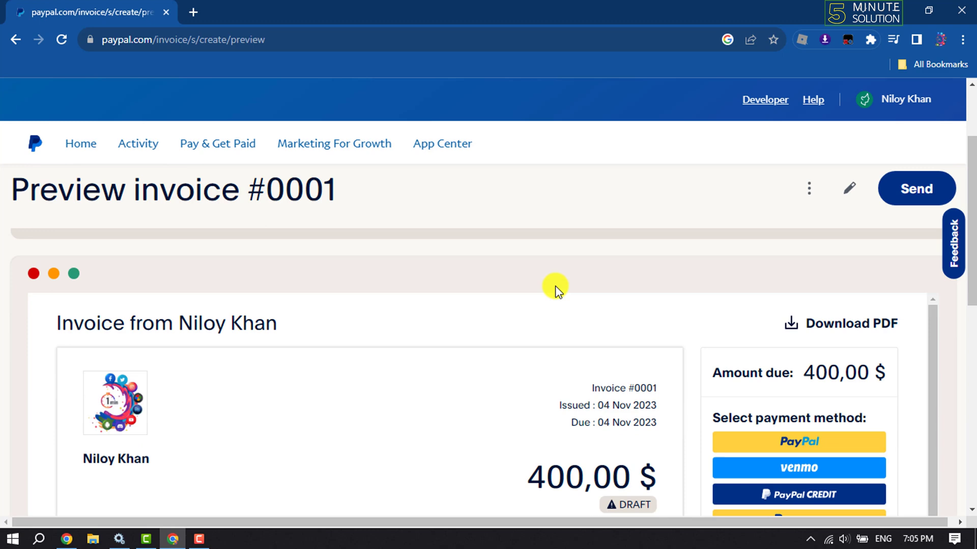
scroll(545, 300, down, 2)
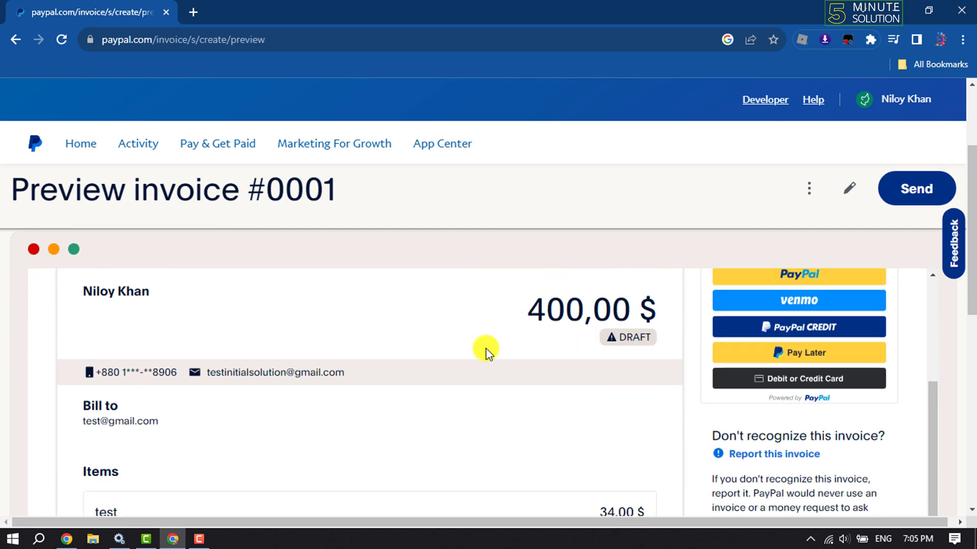
scroll(487, 349, down, 1)
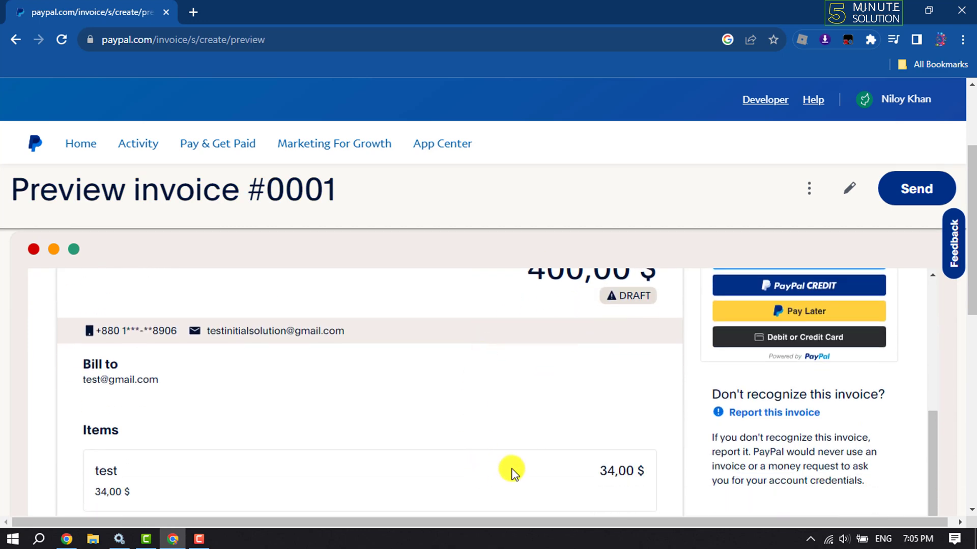
scroll(509, 468, up, 3)
scroll(508, 469, down, 3)
click(635, 476)
click(360, 426)
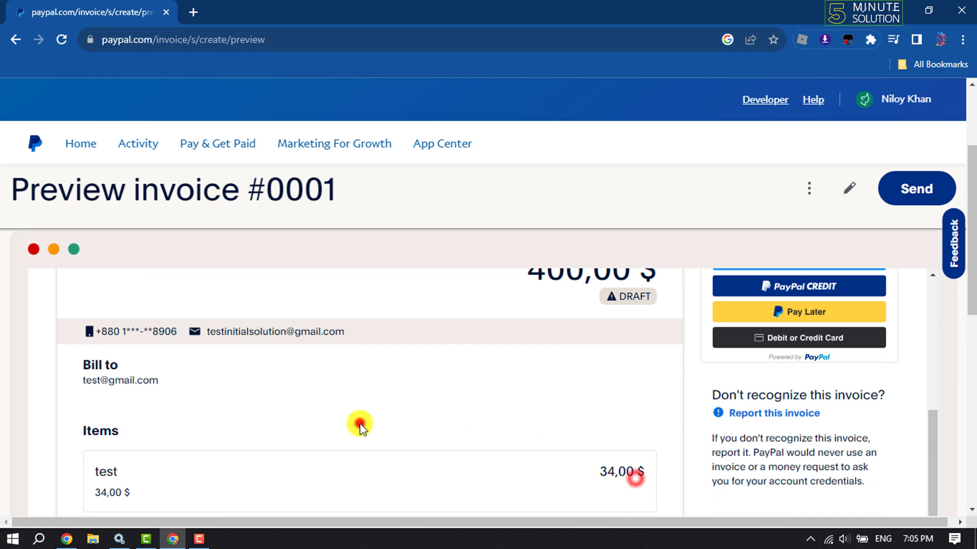
click(639, 281)
click(809, 280)
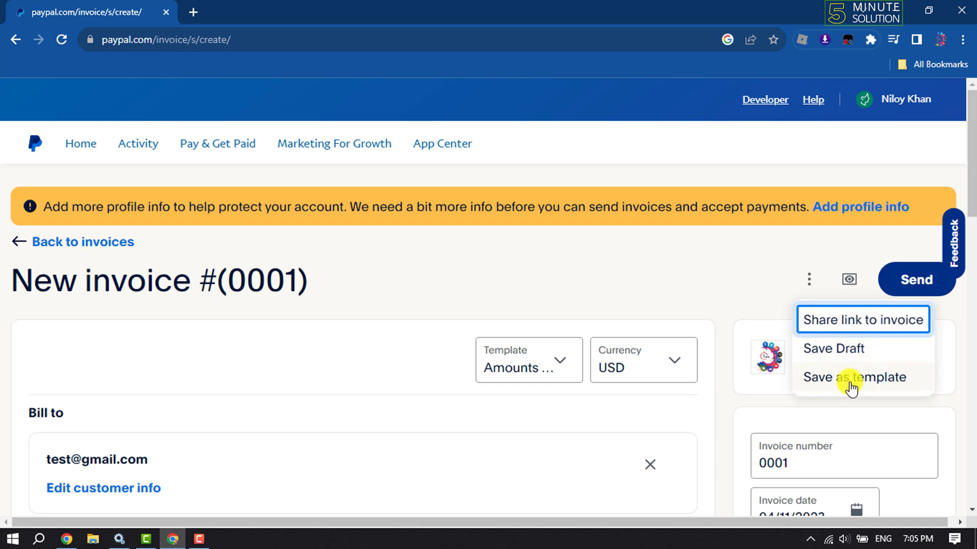
Dismiss the ⋮ menu without choosing Save Draft or Save as template
click(664, 271)
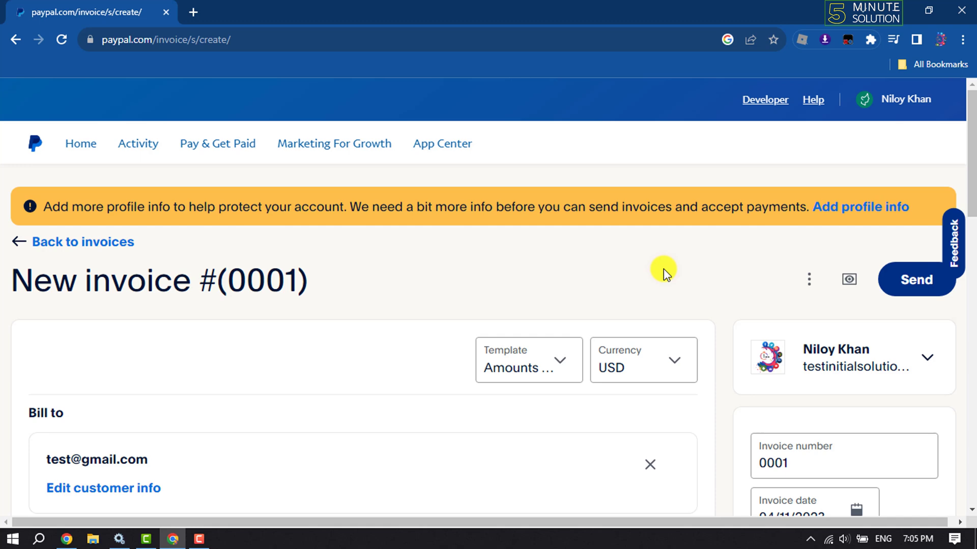